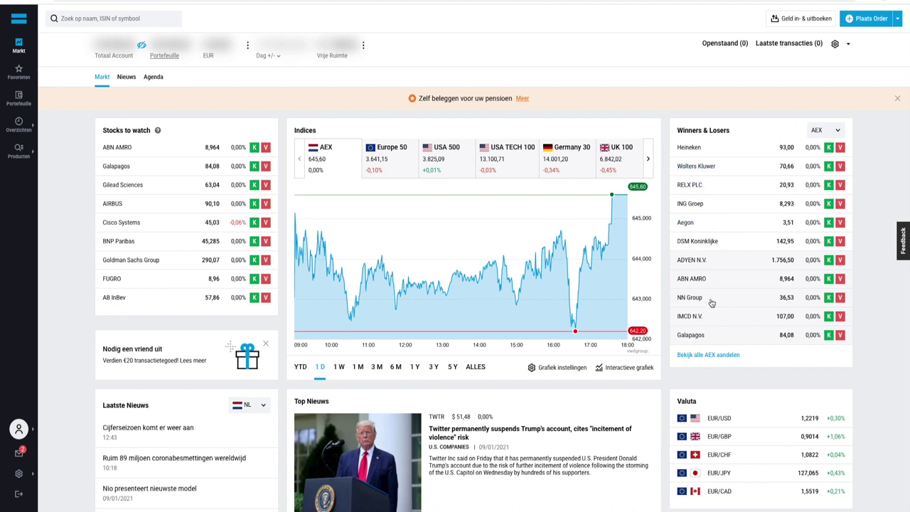
Open Royal Dutch Shell A from the full list of AEX shares and show its option chain
left_click(710, 355)
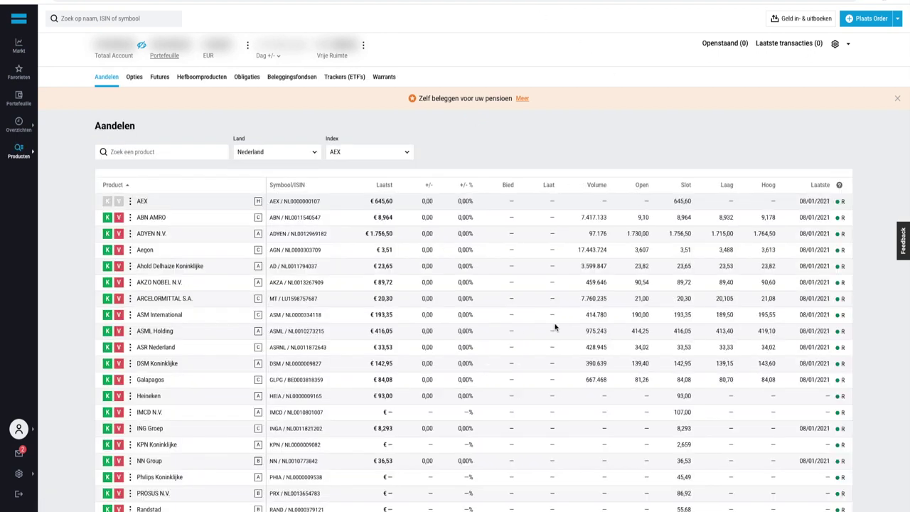
scroll(257, 311, "down", 3)
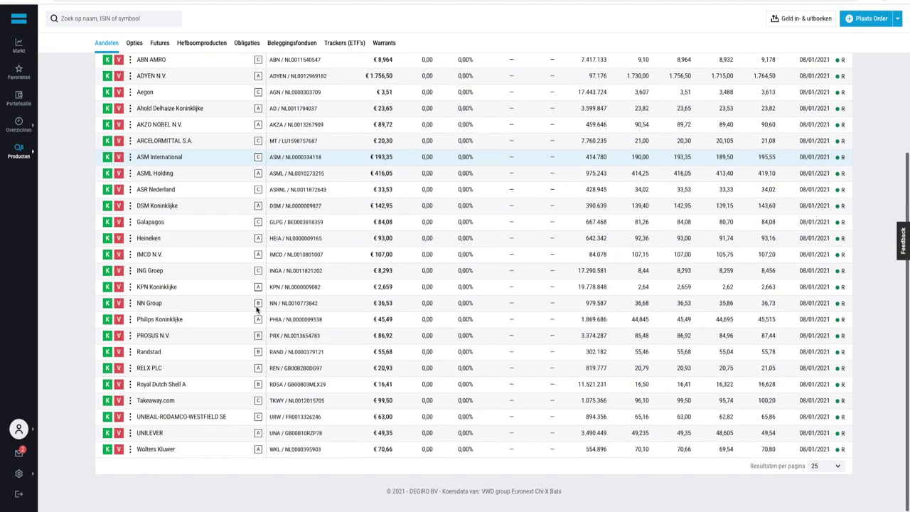
left_click(162, 384)
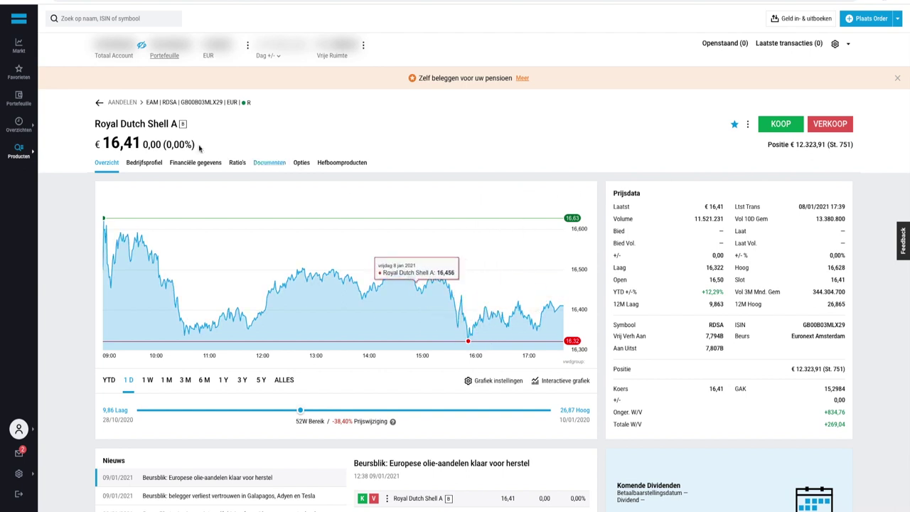
left_click(301, 164)
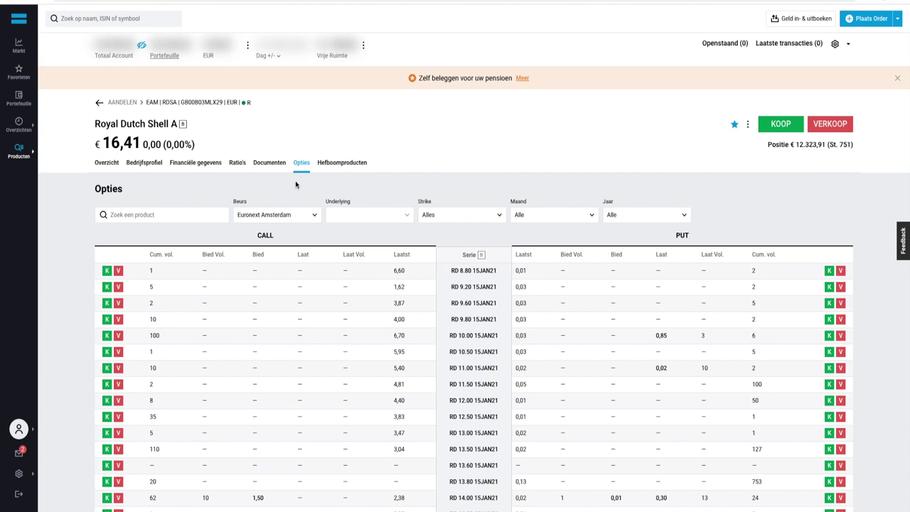
Examine the call and put series on the first three pages of the Shell option chain
scroll(296, 184, "down", 1)
scroll(310, 152, "up", 2)
scroll(297, 171, "down", 3)
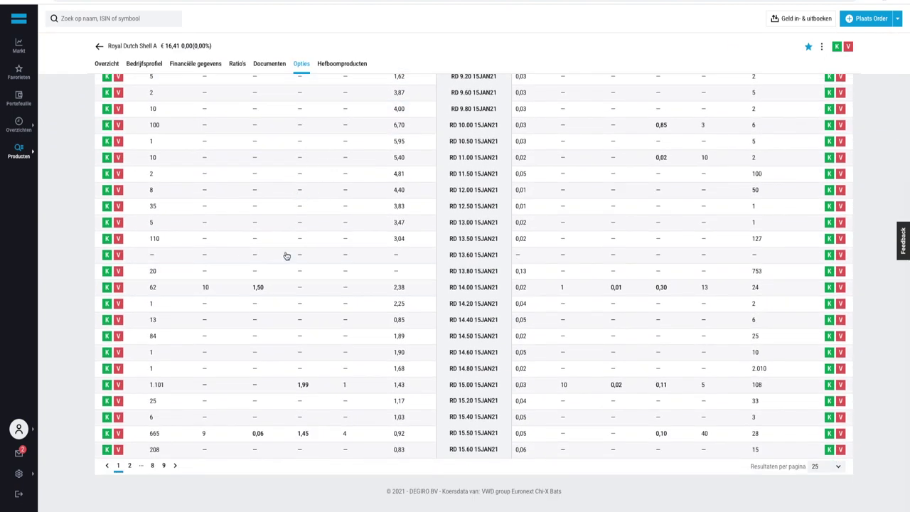
scroll(286, 254, "up", 3)
scroll(286, 254, "down", 3)
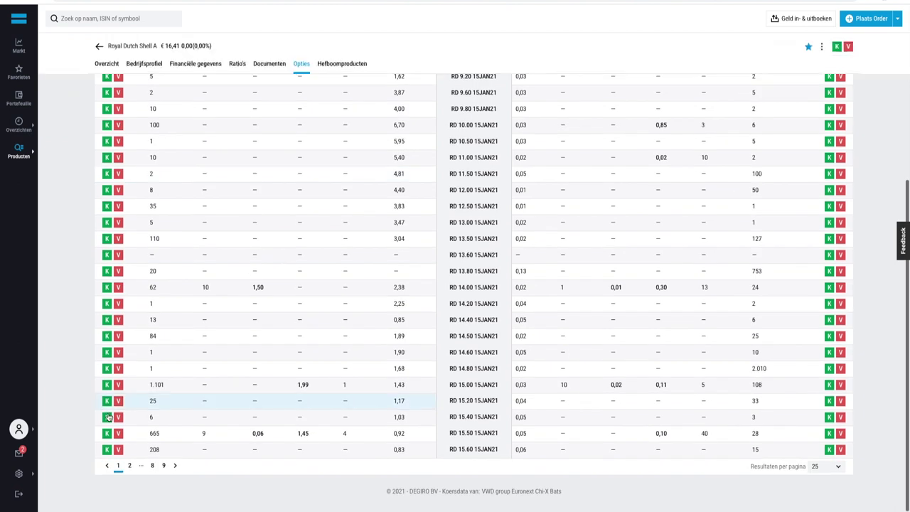
left_click(128, 466)
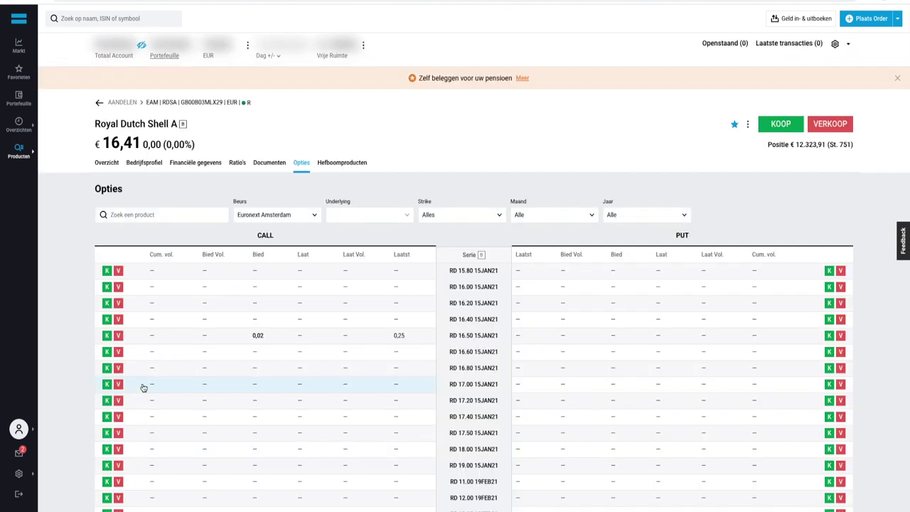
scroll(142, 386, "down", 3)
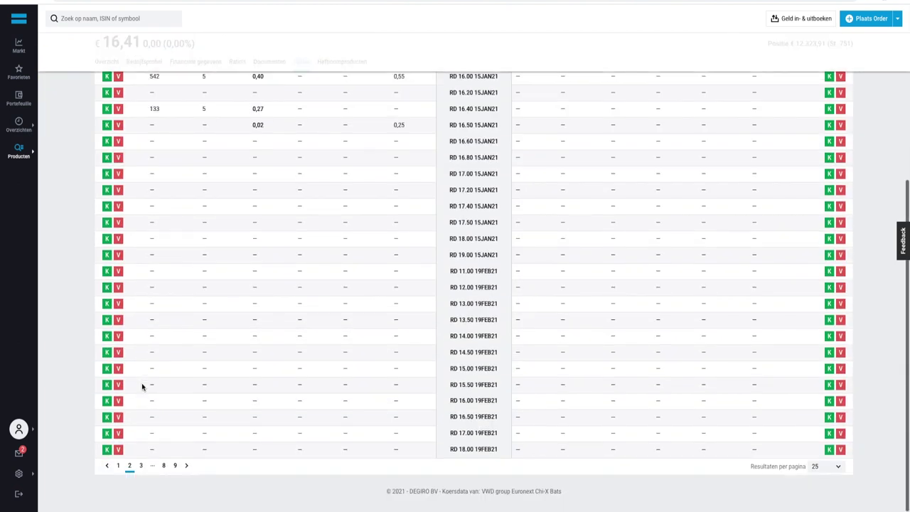
left_click(140, 466)
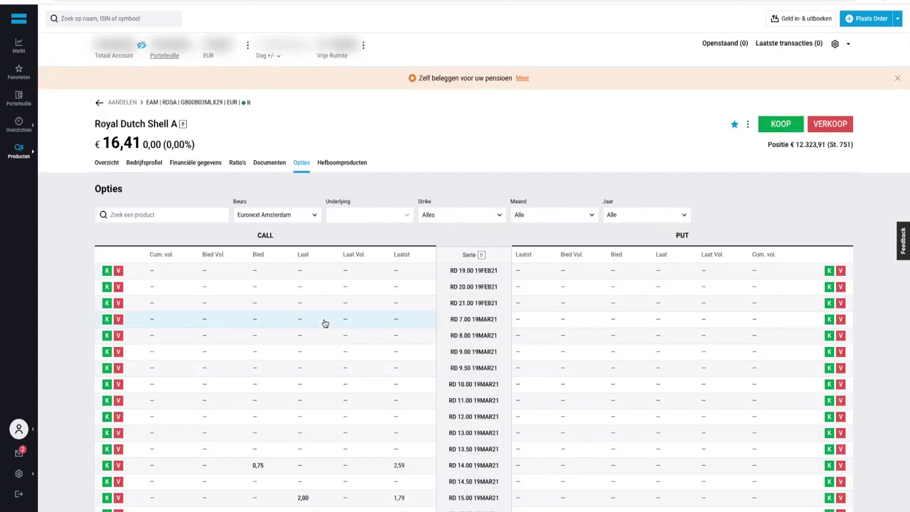
scroll(447, 292, "down", 3)
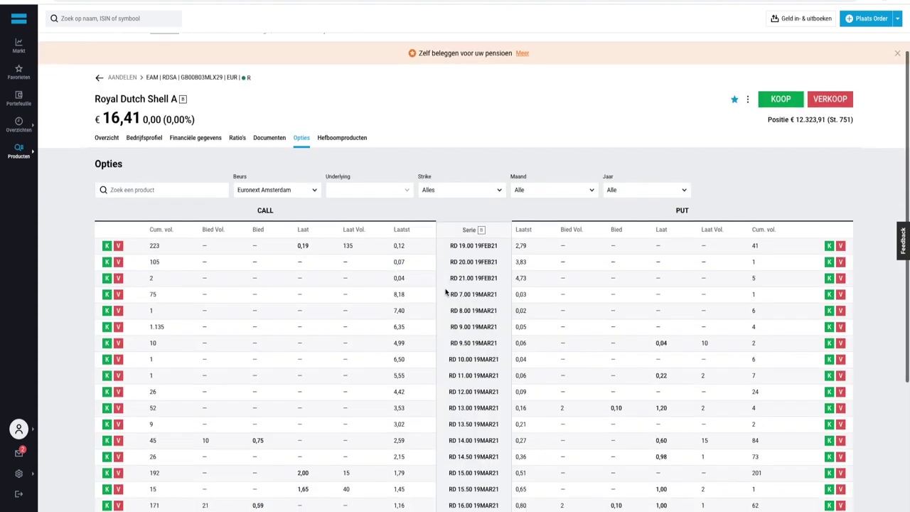
scroll(285, 274, "down", 5)
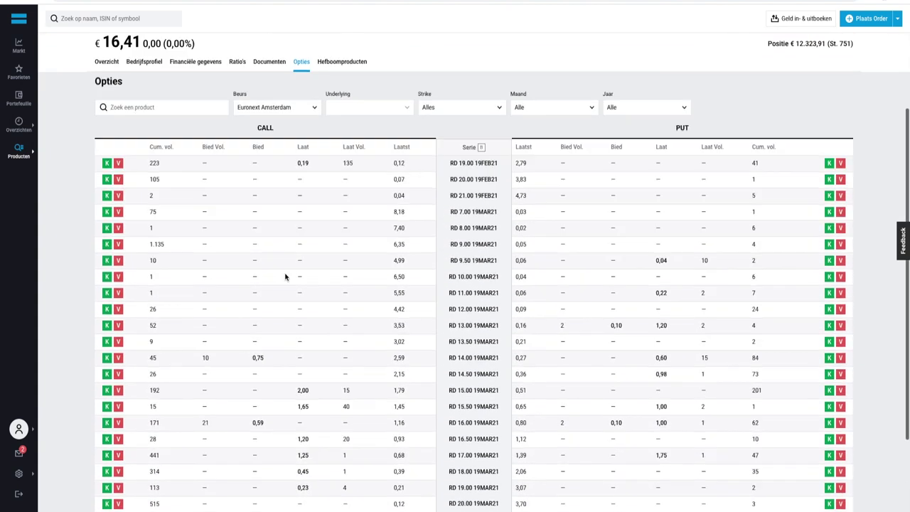
Go to the Shell option series expiring in December 2023 and open the call with strike 16.00
left_click(176, 466)
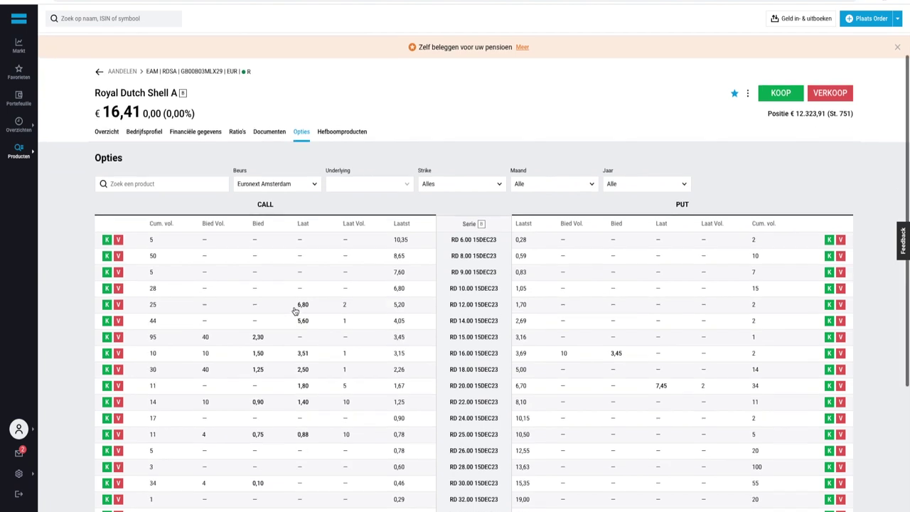
scroll(296, 311, "down", 5)
scroll(298, 297, "up", 1)
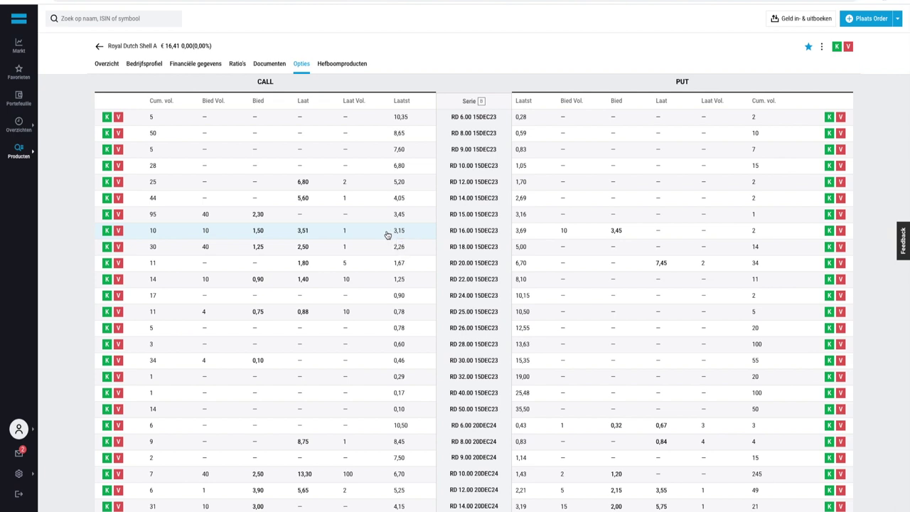
scroll(388, 234, "up", 3)
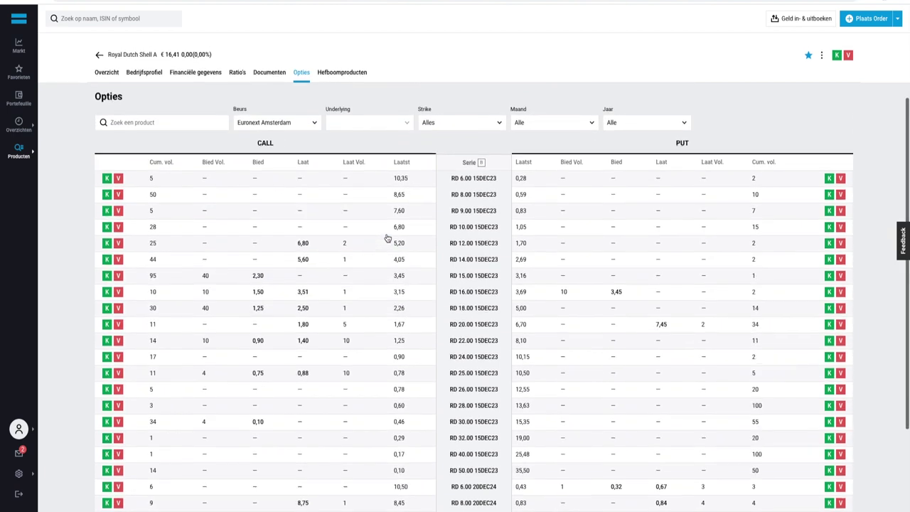
scroll(395, 296, "up", 2)
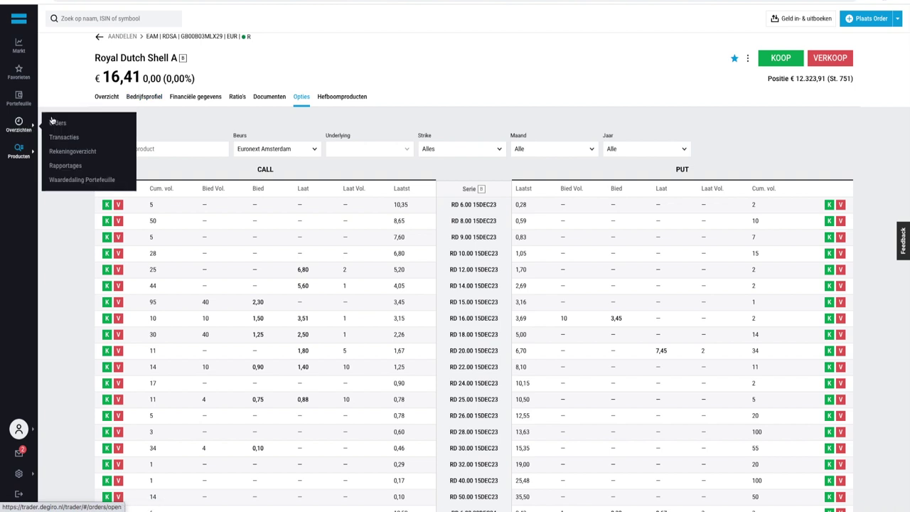
left_click(398, 319)
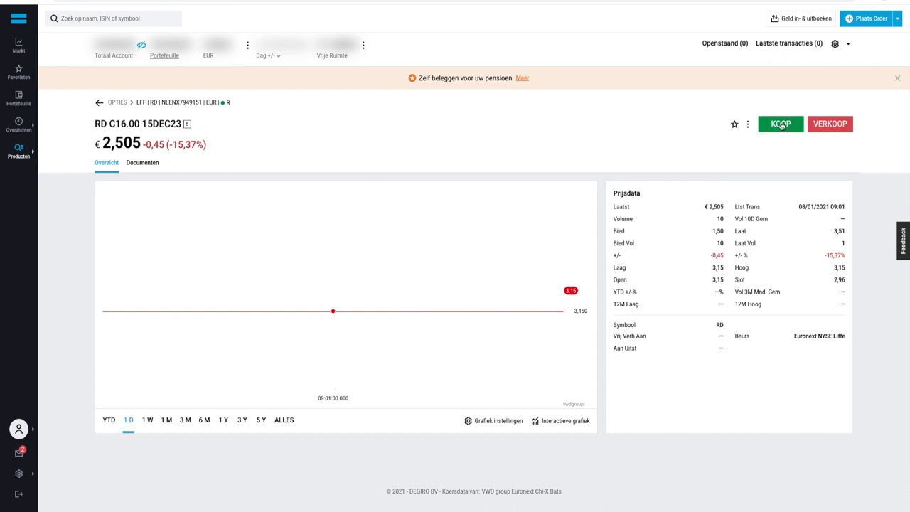
Start a buy order for the RD C16.00 15DEC23 call as a Limit Order with a limit of 2.50
left_click(783, 124)
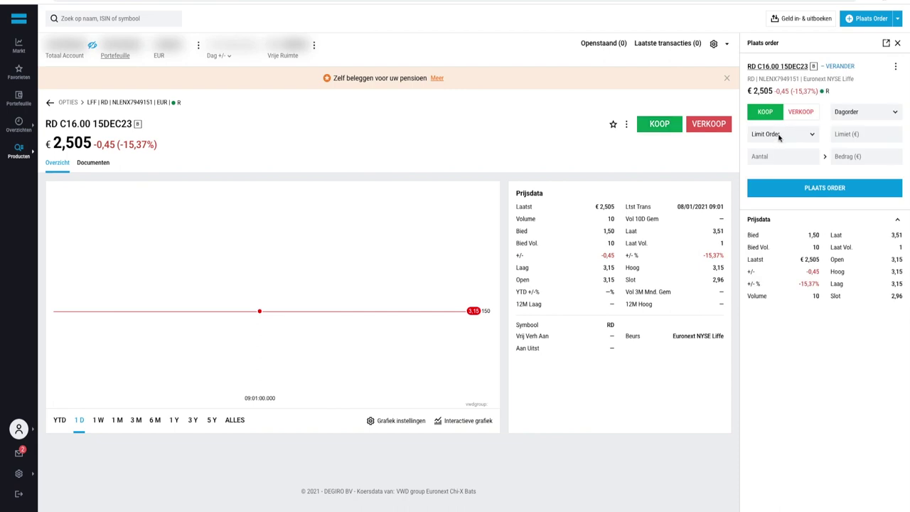
left_click(780, 136)
left_click(772, 150)
left_click(845, 134)
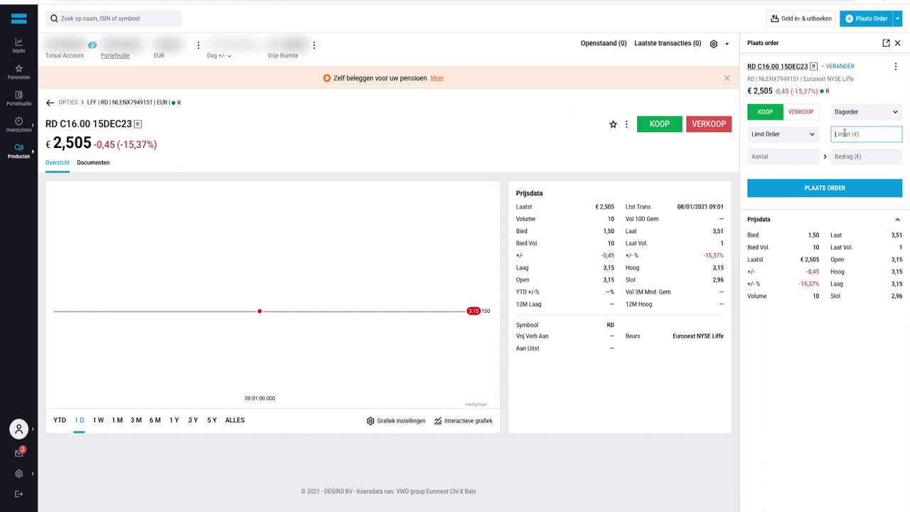
type("2,50")
key("BackSpace")
key("BackSpace")
type("50")
Set the number of option contracts in the buy order to 10
left_click(793, 155)
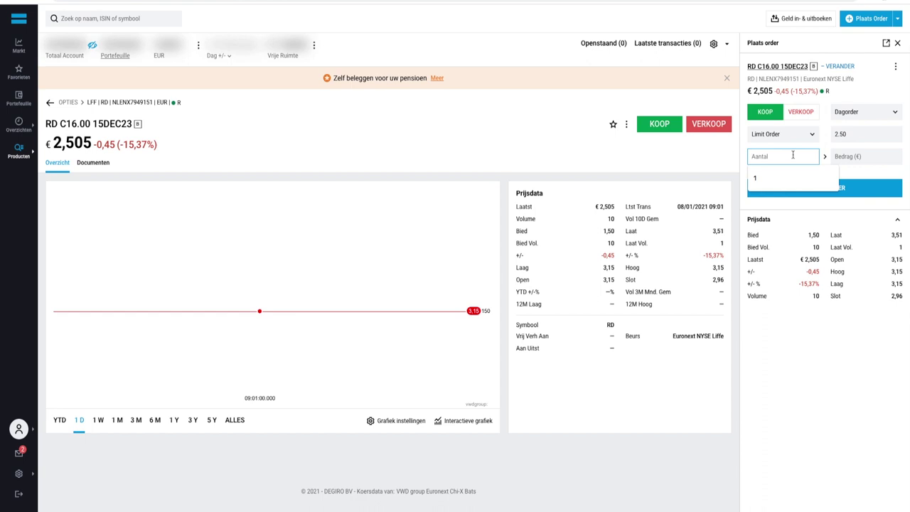
left_click(743, 190)
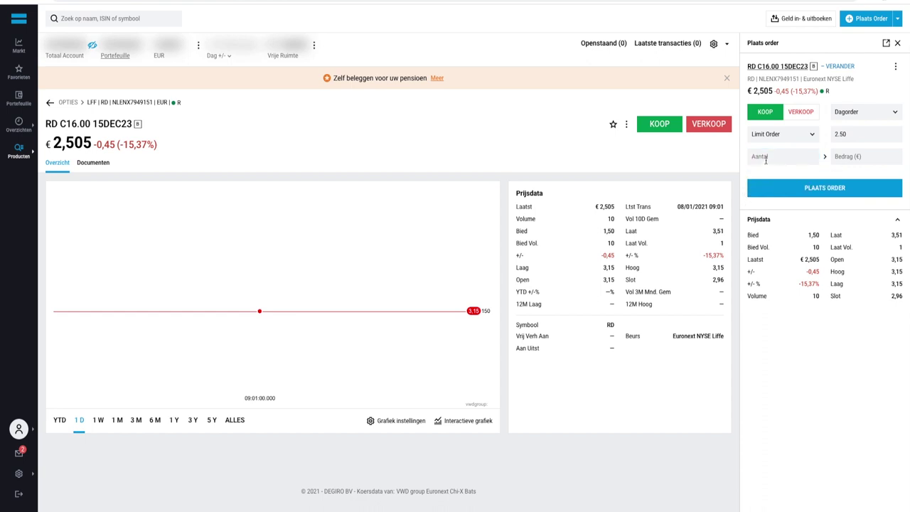
left_click(767, 158)
type("1")
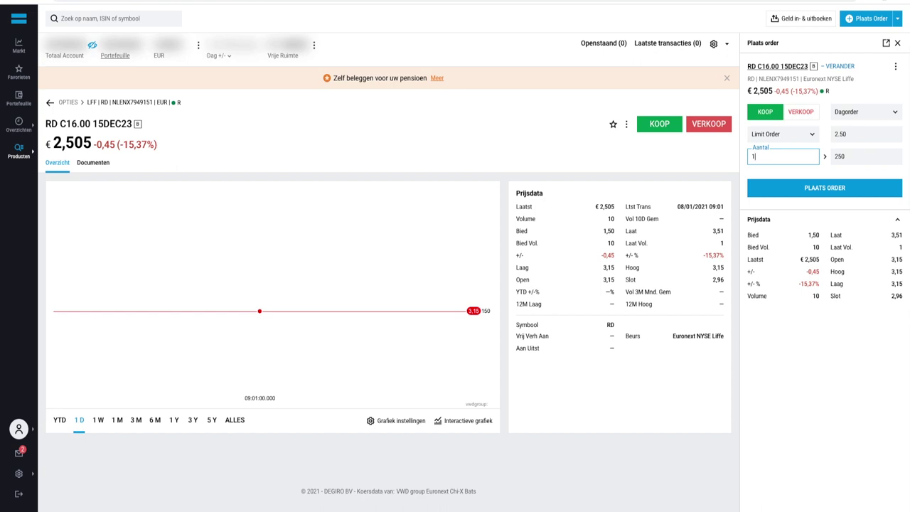
type("0")
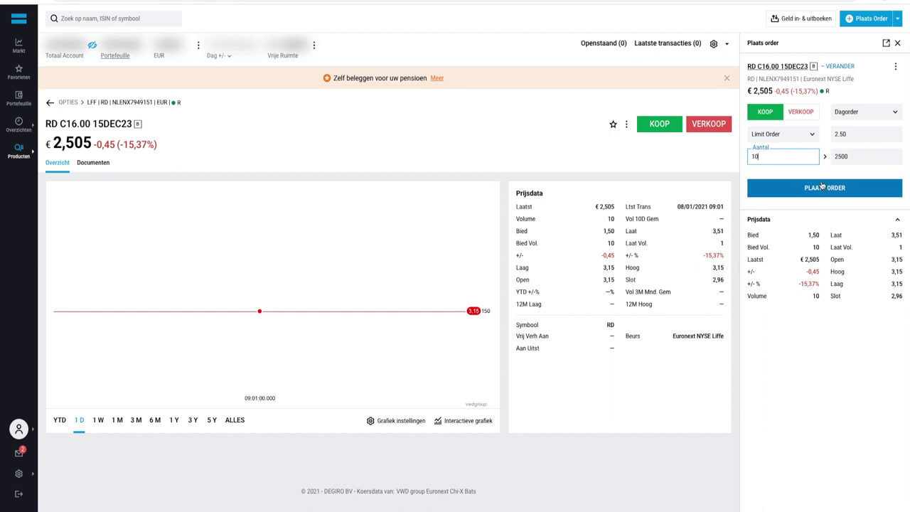
Switch the option order from buying to selling and close the order form without placing it
left_click(808, 113)
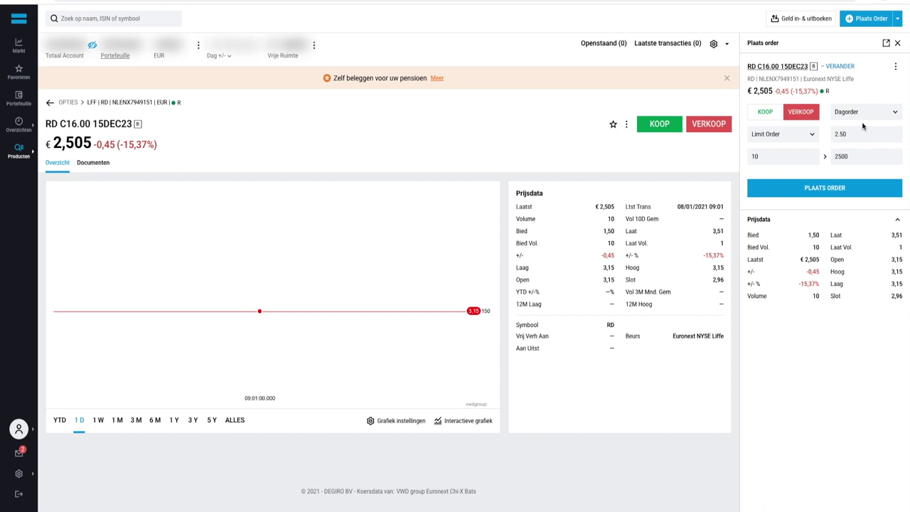
left_click(899, 44)
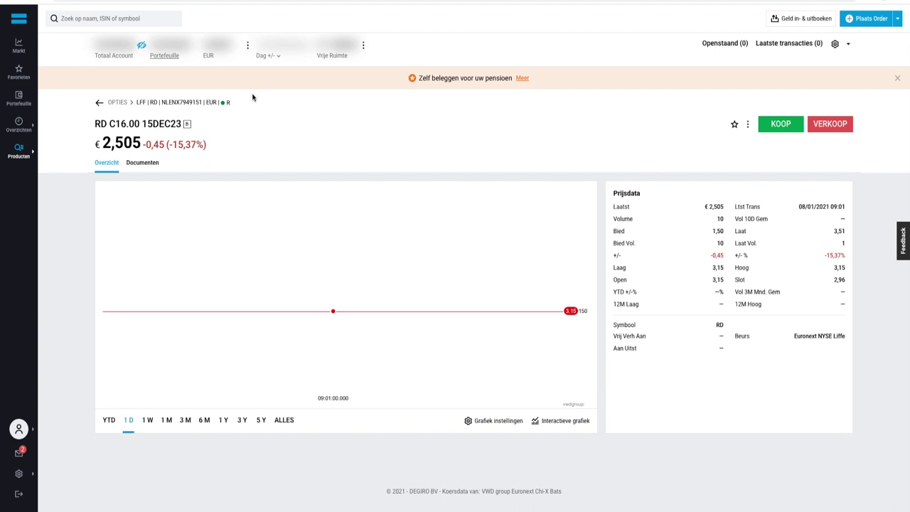
Search the products for "bayer" and open the BAYER AG share page
left_click(98, 17)
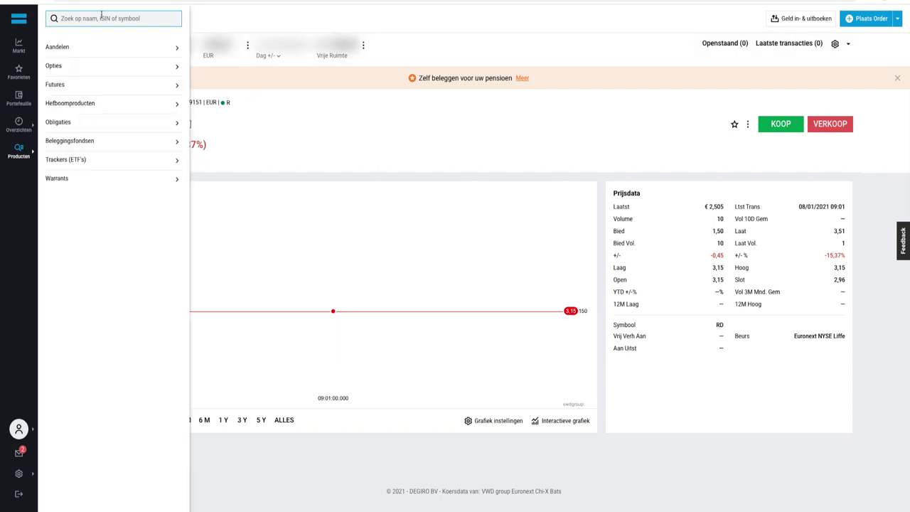
type("bayer")
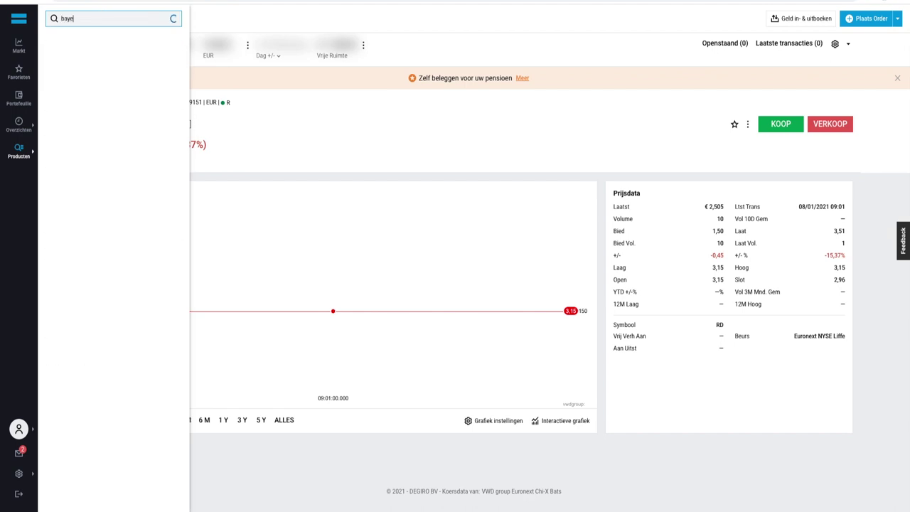
left_click(82, 57)
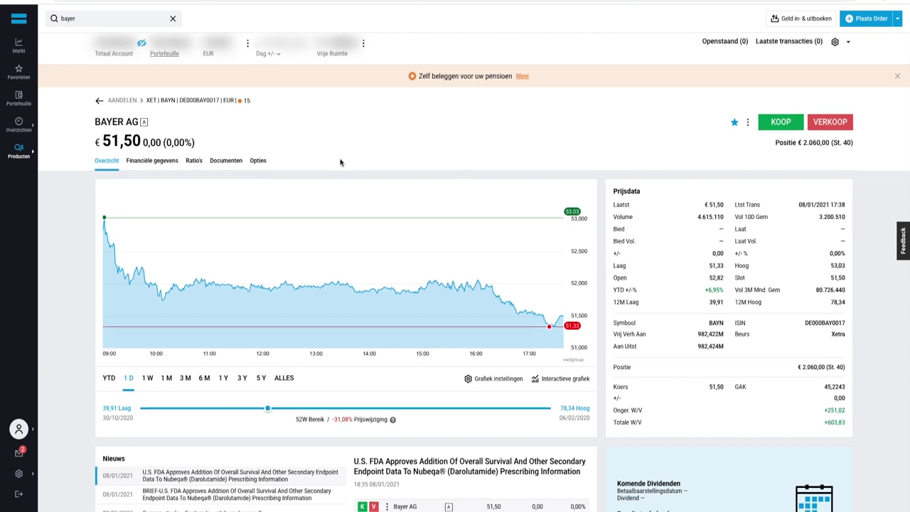
scroll(342, 162, "down", 1)
scroll(498, 146, "up", 1)
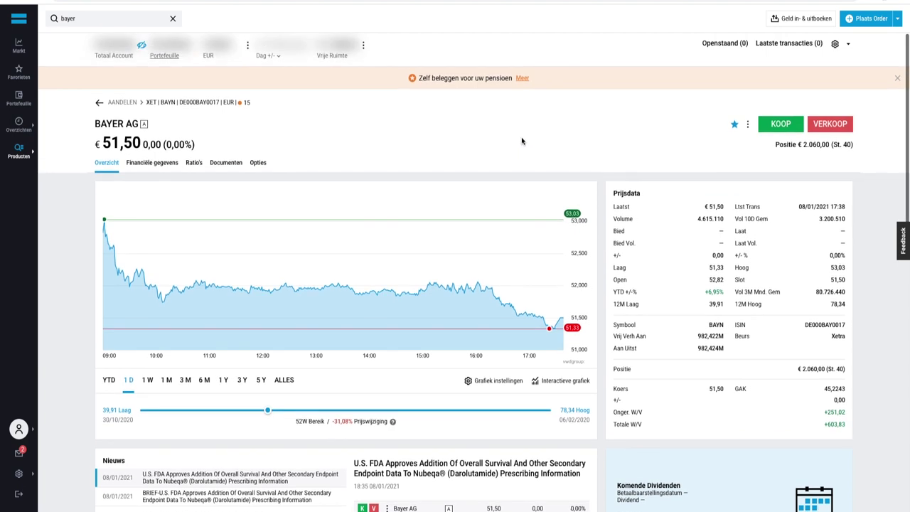
View the option chain of BAYER AG and return to the share's overview
left_click(260, 164)
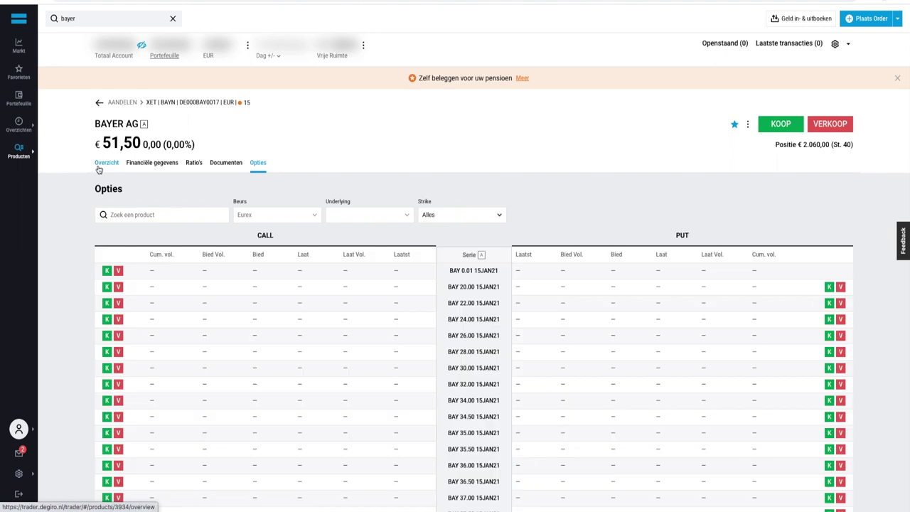
left_click(105, 164)
scroll(97, 168, "down", 1)
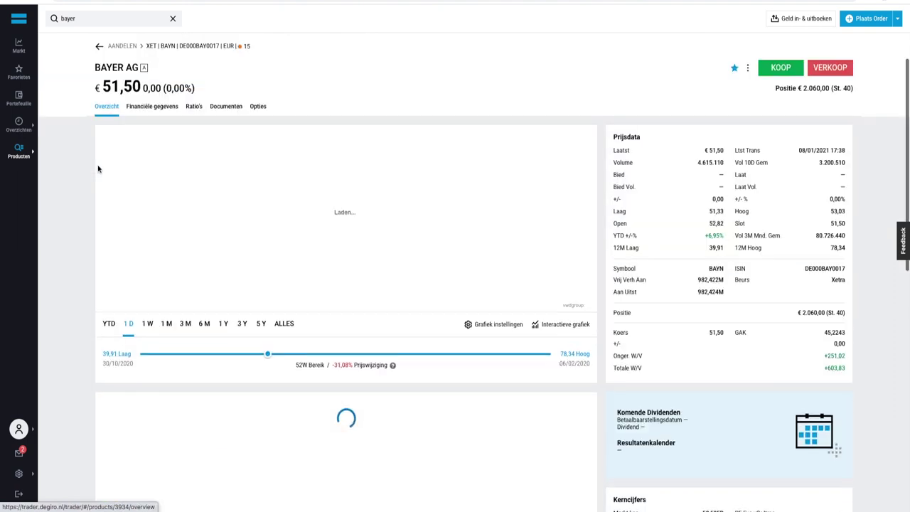
Start a buy order for BAYER AG shares, trying Market Order before choosing Limit Order as the order type
left_click(781, 69)
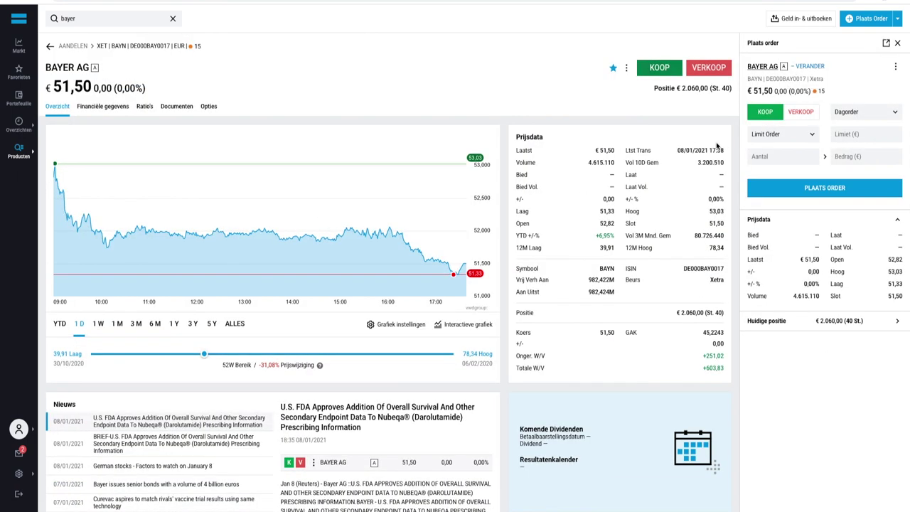
left_click(782, 137)
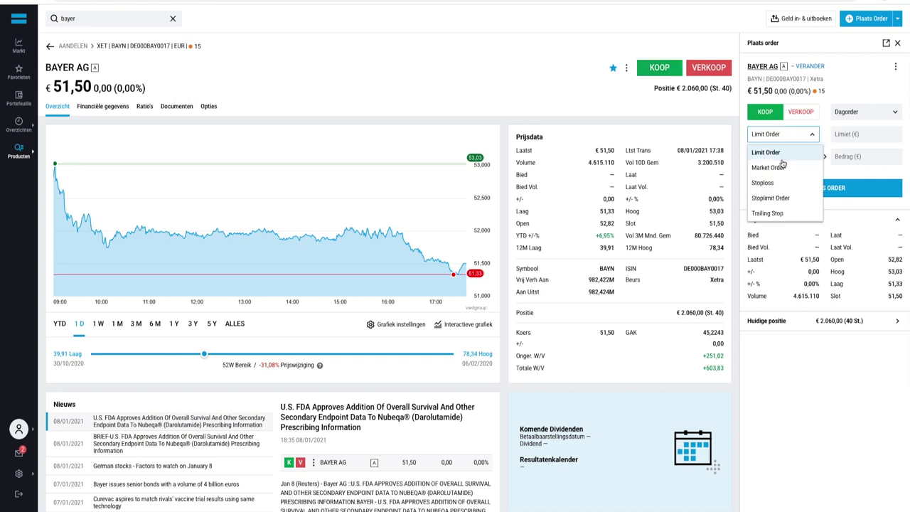
left_click(781, 167)
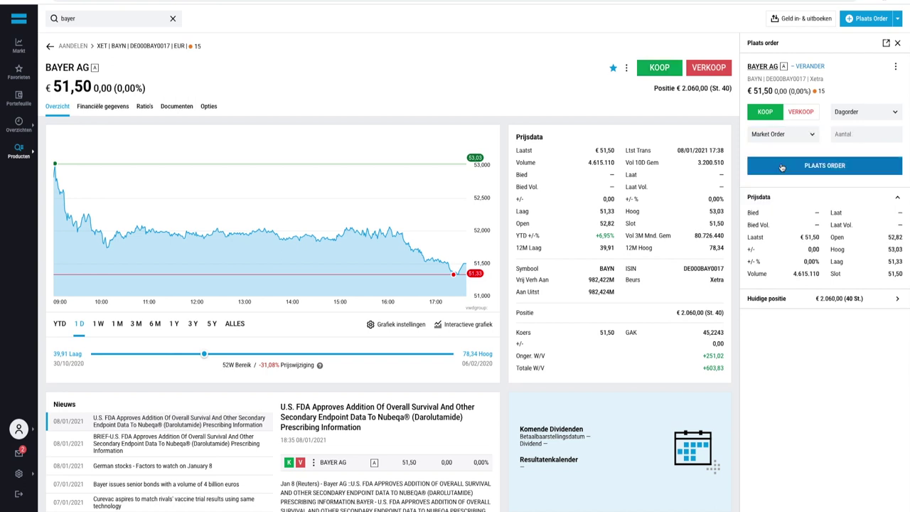
left_click(795, 136)
left_click(774, 152)
Set the BAYER AG buy order's limit to 49 and its quantity to 100 shares
left_click(851, 134)
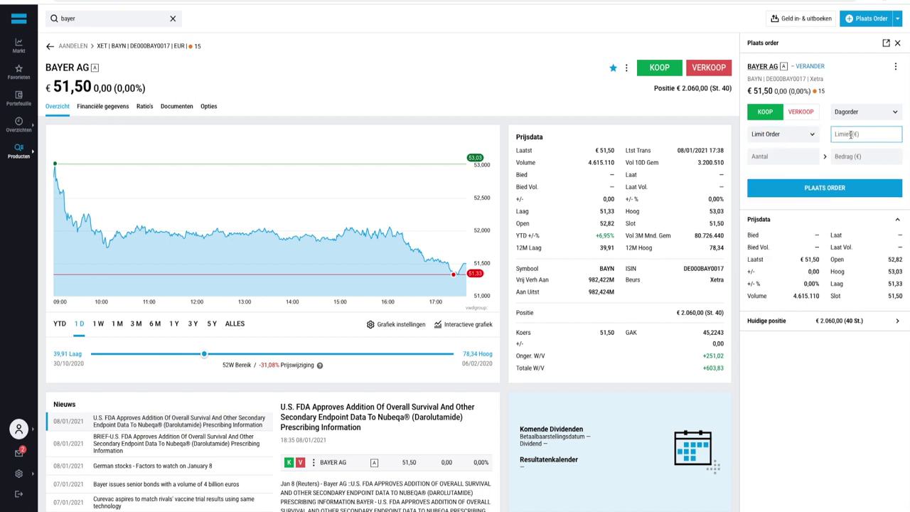
type("49")
left_click(790, 154)
type("100")
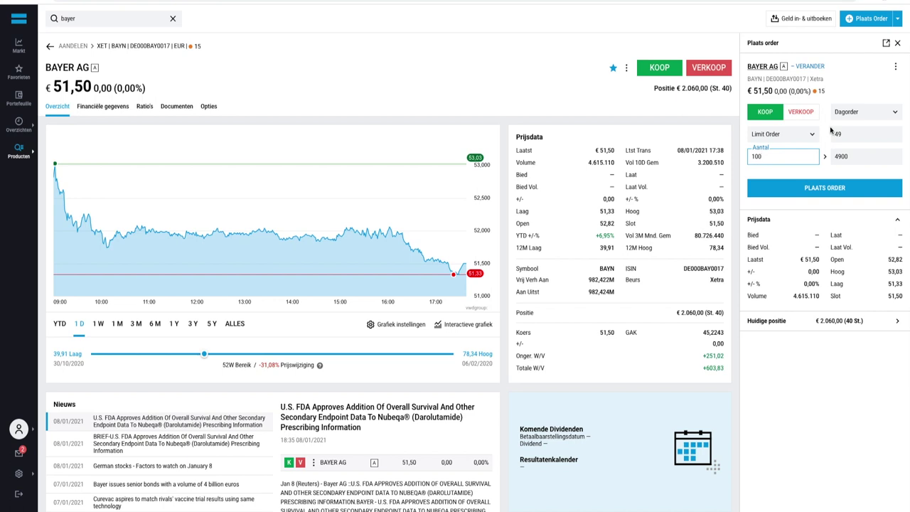
Close the unplaced BAYER AG order, search the products for "aapl" and open the Apple Inc share page
left_click(898, 42)
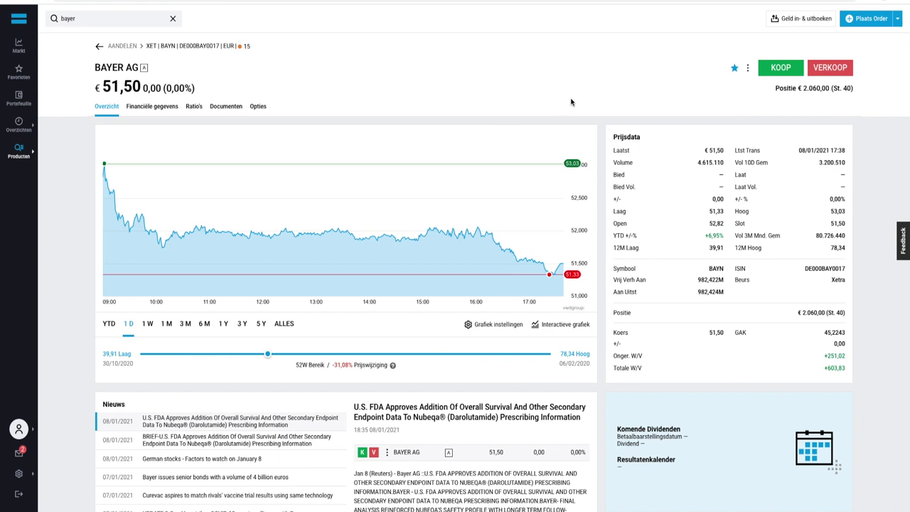
left_click_drag(114, 19, 56, 16)
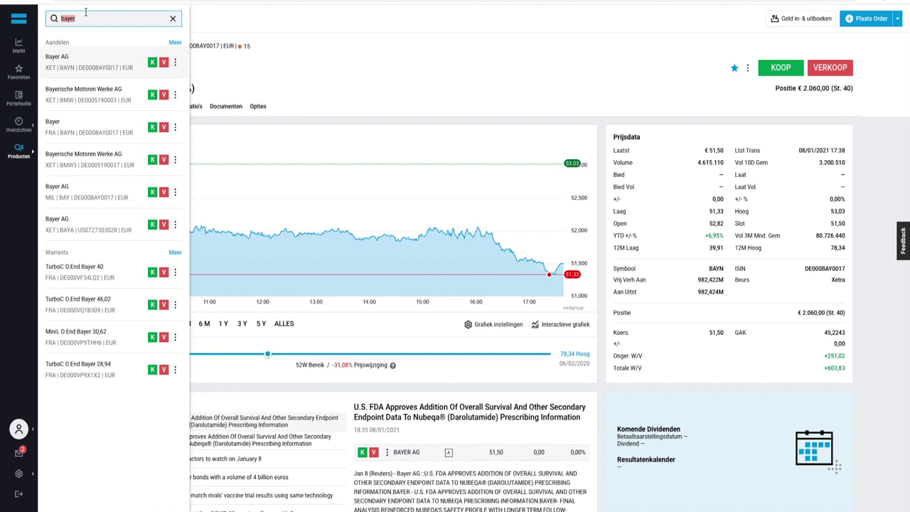
type("aapl")
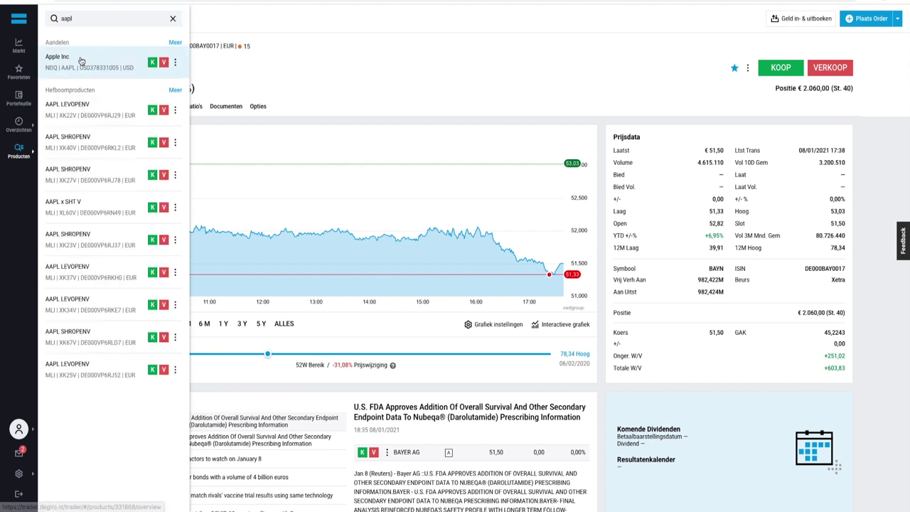
left_click(81, 62)
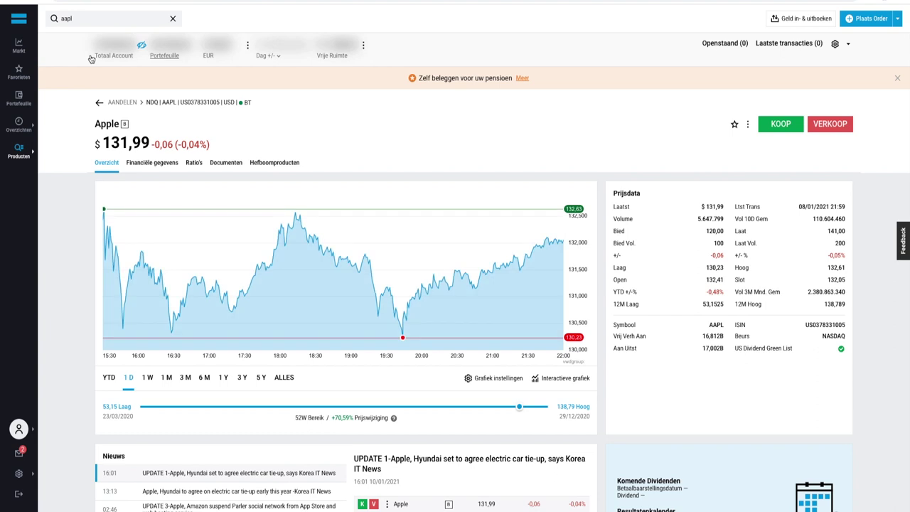
View the buy order form for Apple shares and close it without placing an order
left_click(781, 124)
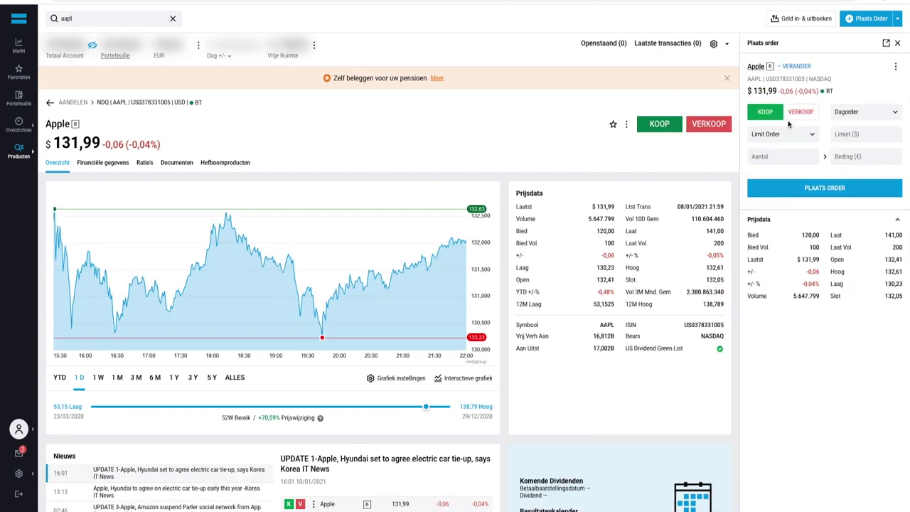
scroll(630, 210, "down", 3)
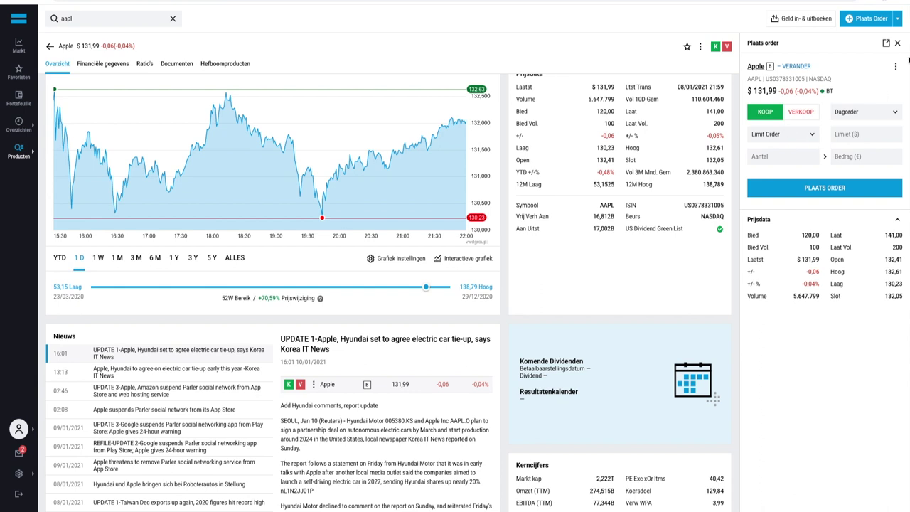
left_click(898, 43)
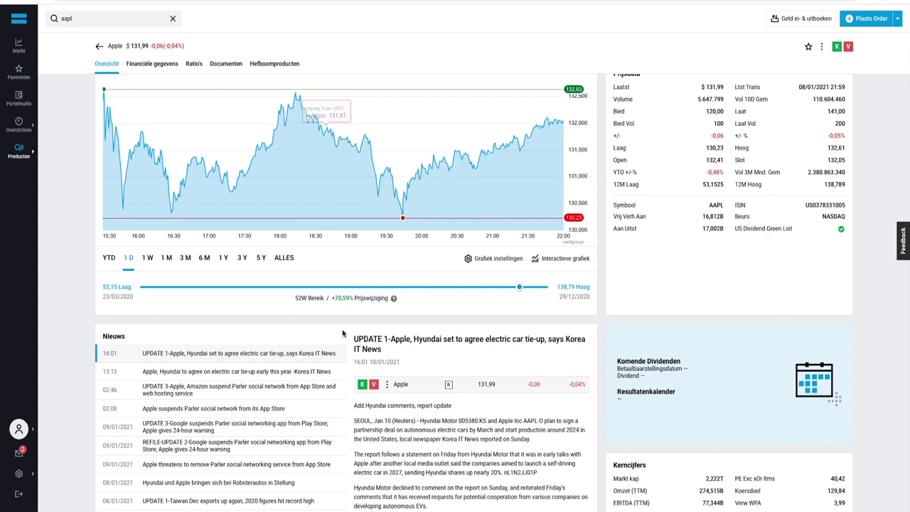
Examine Apple's overview page, including the news, key figures, company information, ratios, financial data and analyst views
scroll(80, 362, "down", 1)
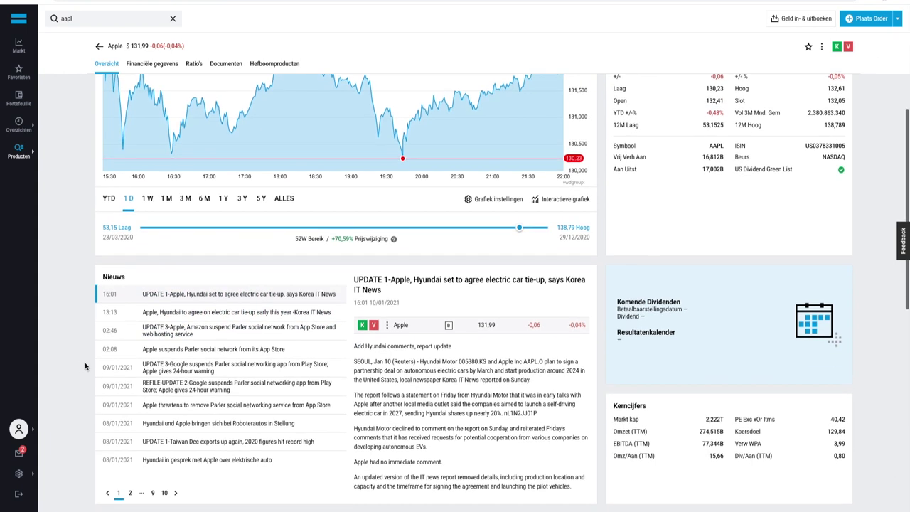
scroll(302, 366, "down", 1)
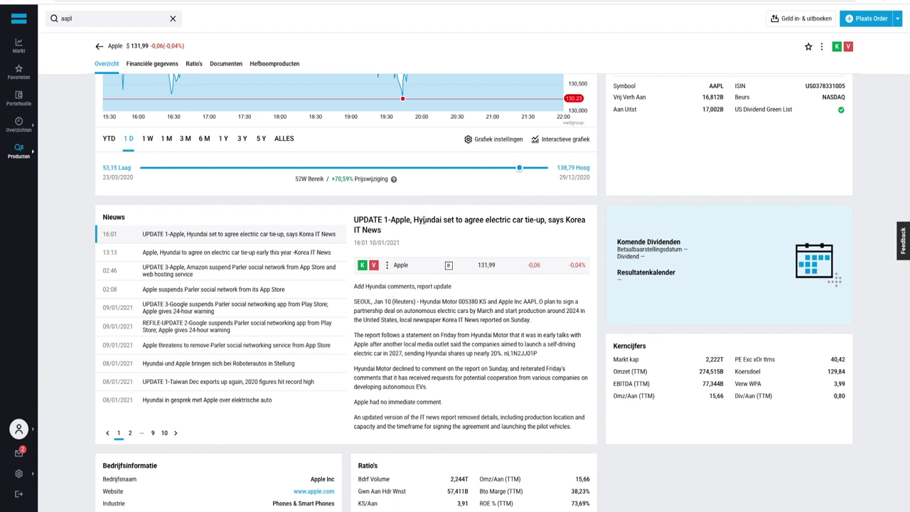
scroll(424, 221, "down", 1)
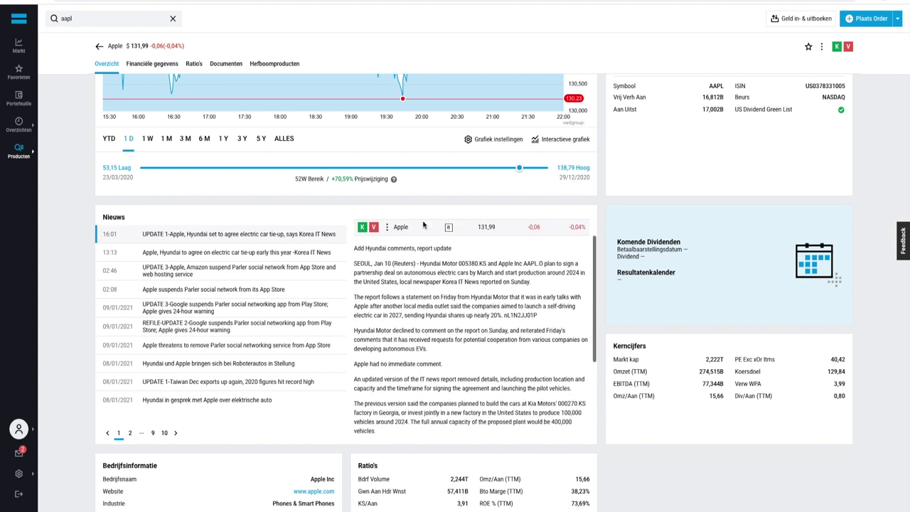
scroll(57, 341, "down", 1)
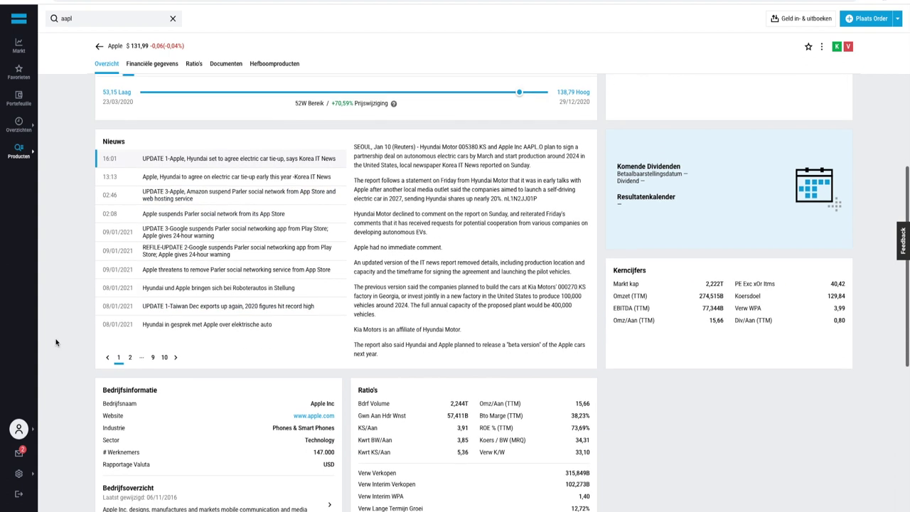
scroll(57, 343, "down", 2)
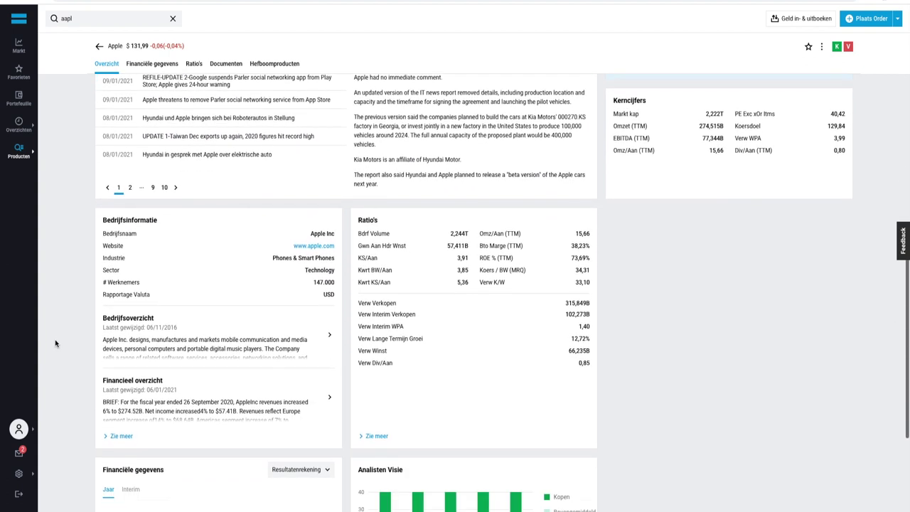
scroll(42, 276, "down", 2)
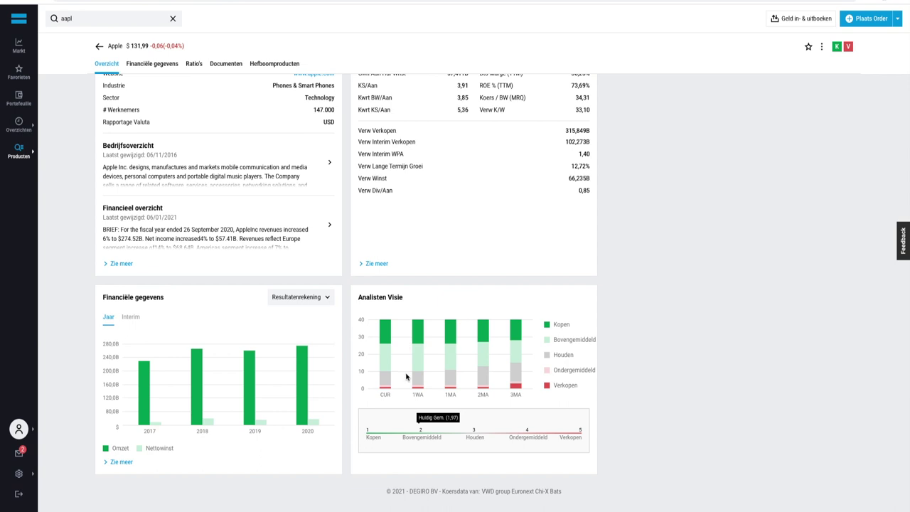
scroll(561, 275, "up", 5)
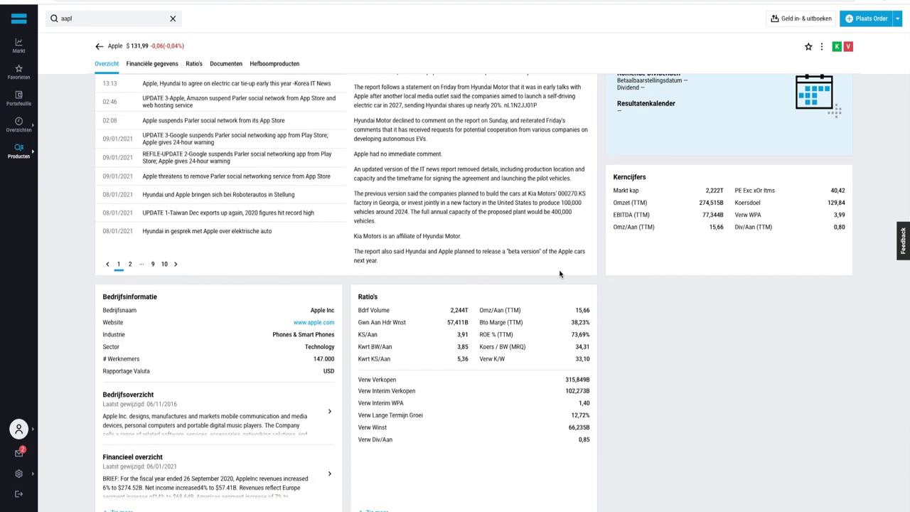
scroll(563, 267, "up", 2)
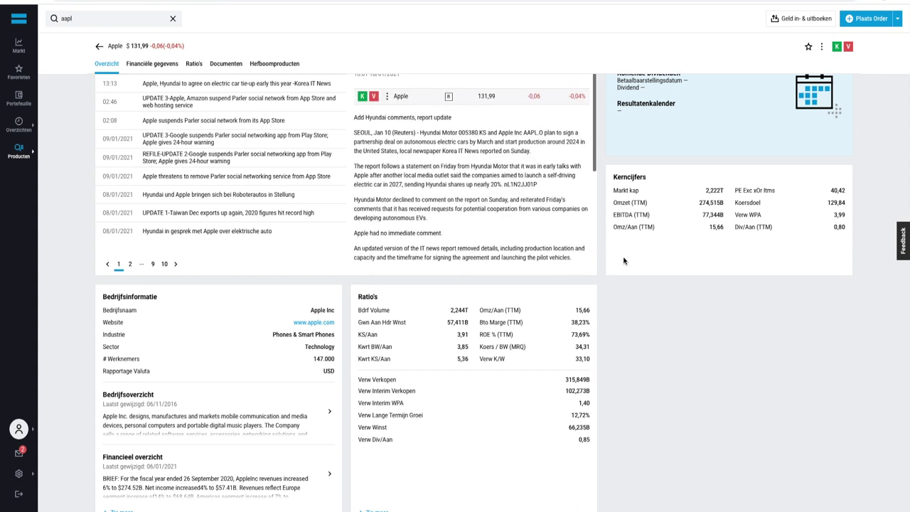
scroll(605, 259, "up", 8)
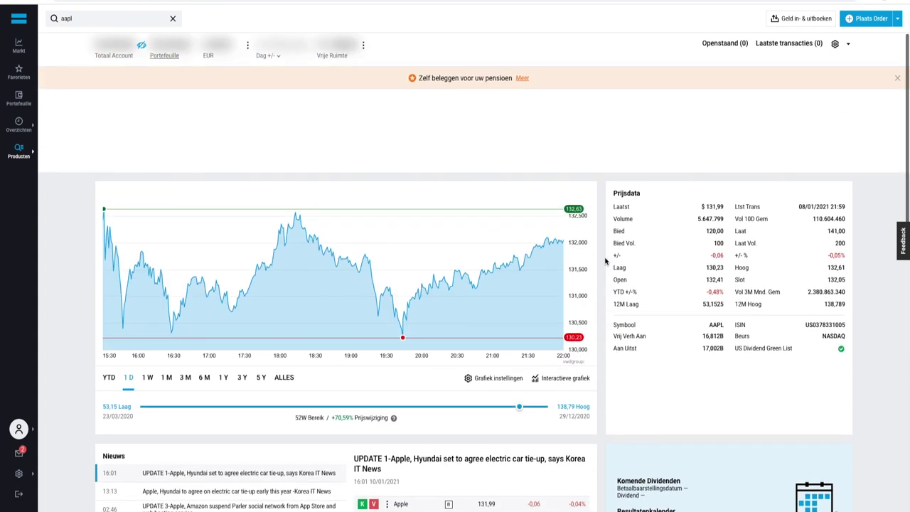